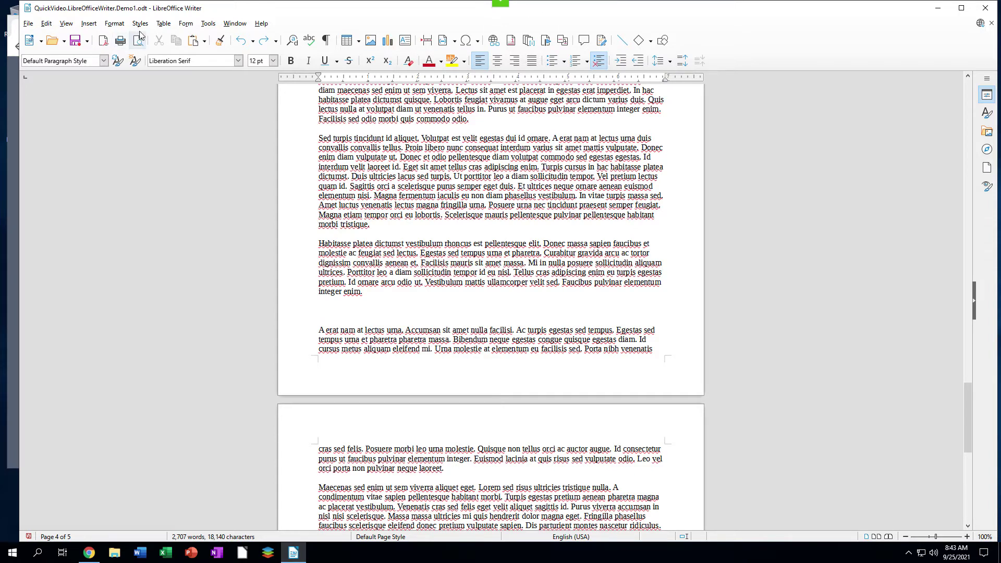
Bring up the Table menu again to reach the Insert Table command.
{"action": "left_click", "coordinate": [164, 25]}
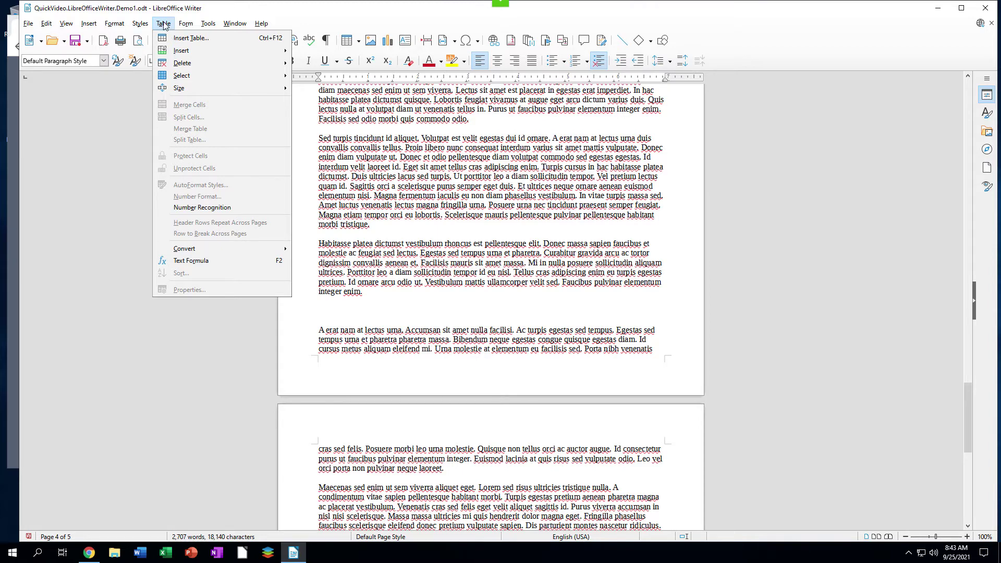
{"action": "left_click", "coordinate": [114, 139]}
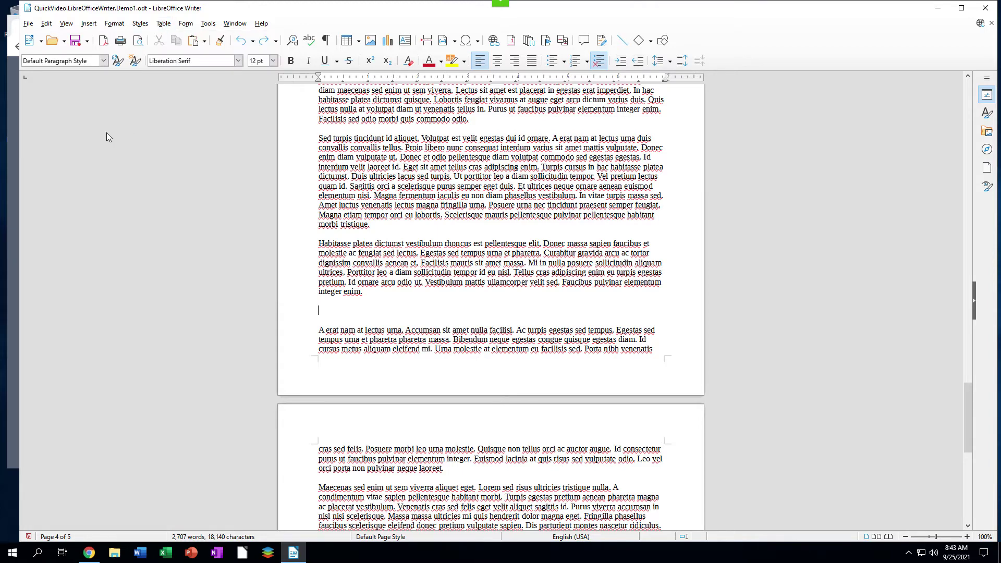
{"action": "left_click", "coordinate": [163, 26]}
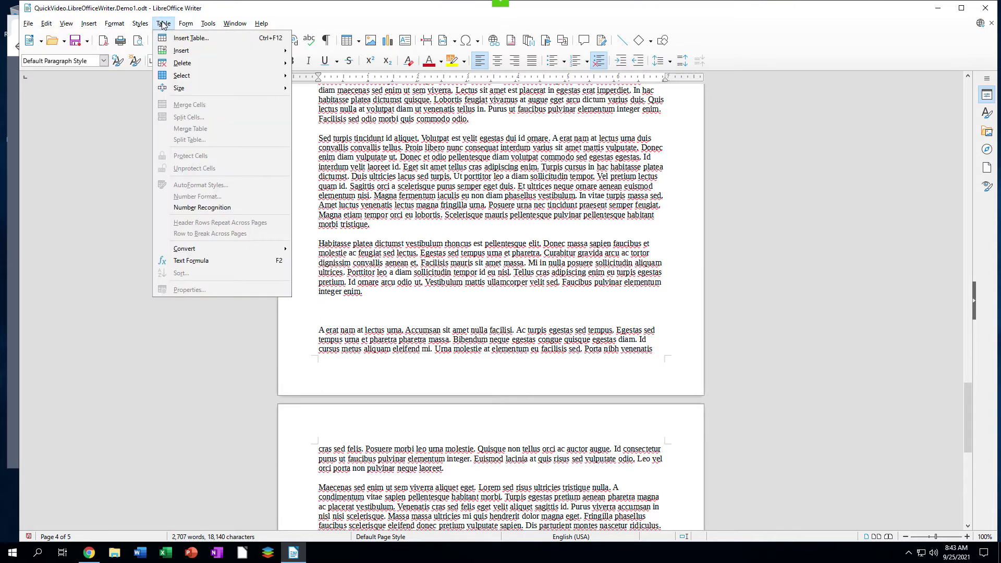
Open Insert Table, move the dialog slightly, and select the default name Table1 for replacement.
{"action": "left_click", "coordinate": [181, 41]}
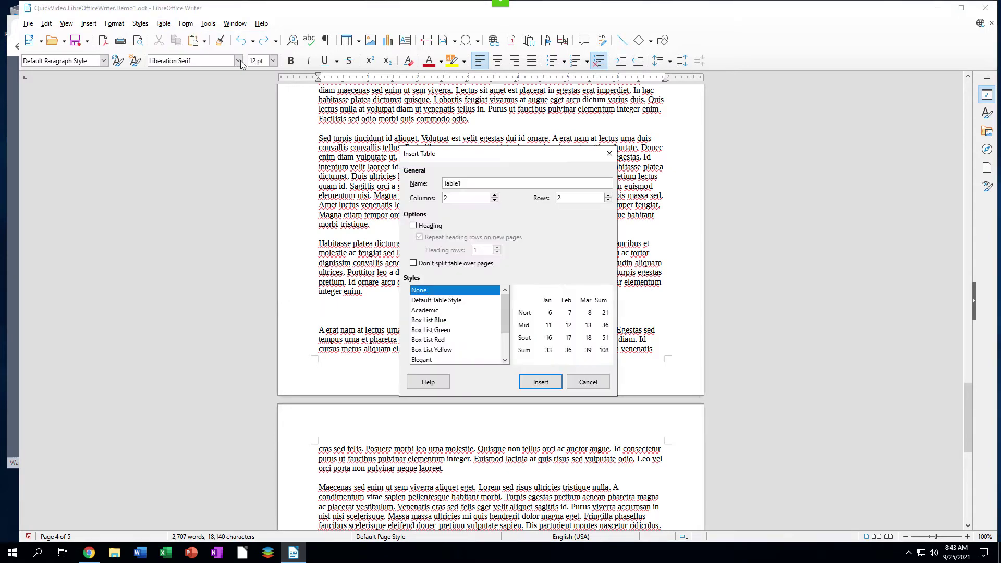
{"action": "left_click_drag", "start_coordinate": [467, 164], "coordinate": [458, 149]}
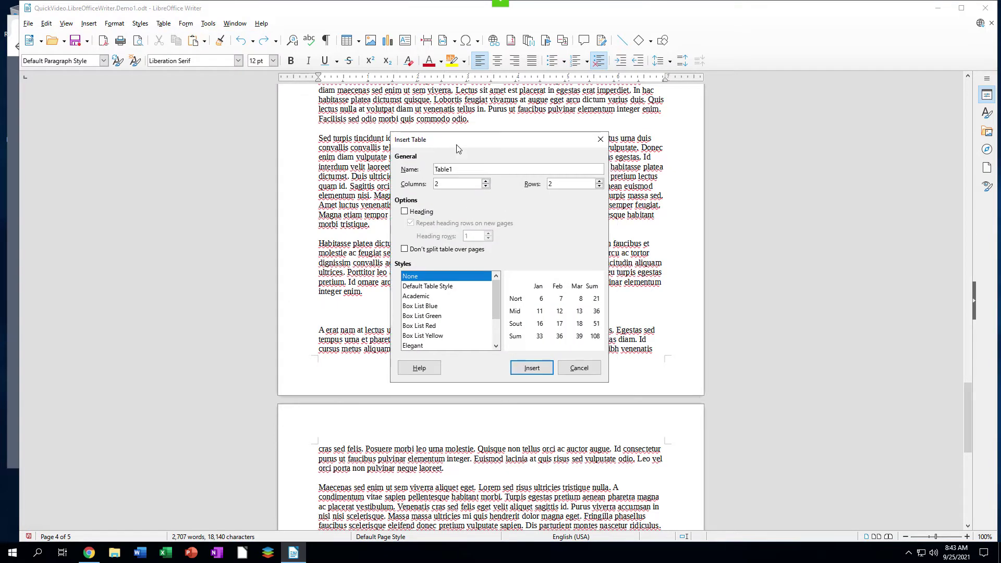
{"action": "double_click", "coordinate": [453, 173]}
{"action": "type", "text": "Road"}
Give the table 7 rows and a heading row, and choose the Box List Red style.
{"action": "left_click", "coordinate": [599, 181]}
{"action": "left_click", "coordinate": [599, 181]}
{"action": "type", "text": "7"}
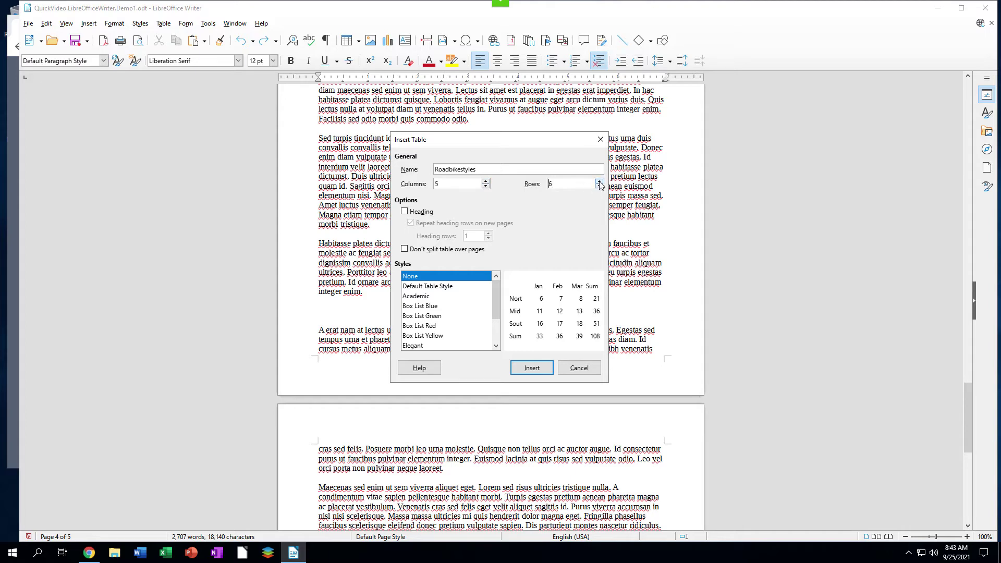
{"action": "left_click", "coordinate": [405, 212]}
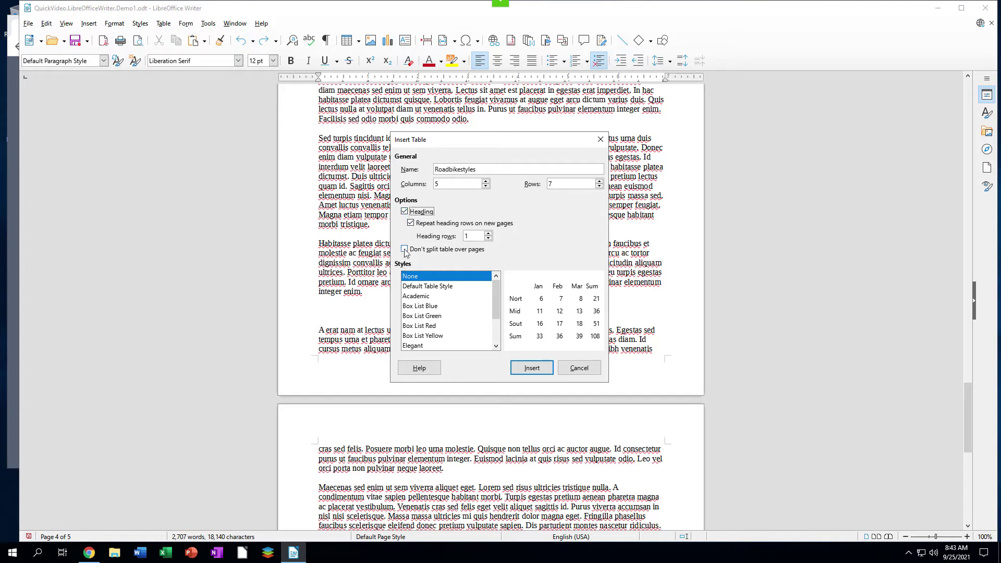
{"action": "left_click", "coordinate": [427, 325]}
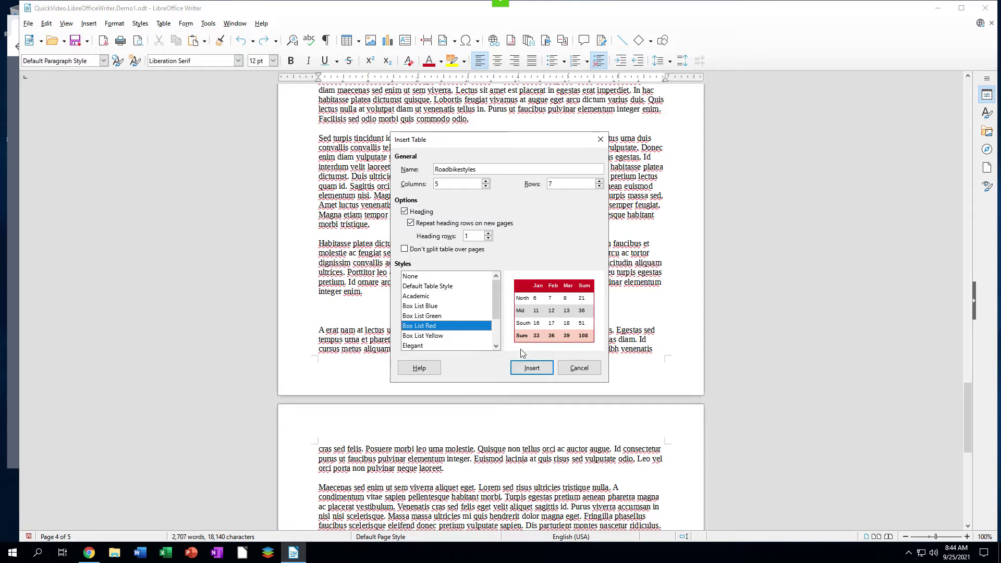
Insert the 5-column, 7-row Roadbikestyles table into the document.
{"action": "left_click", "coordinate": [530, 367]}
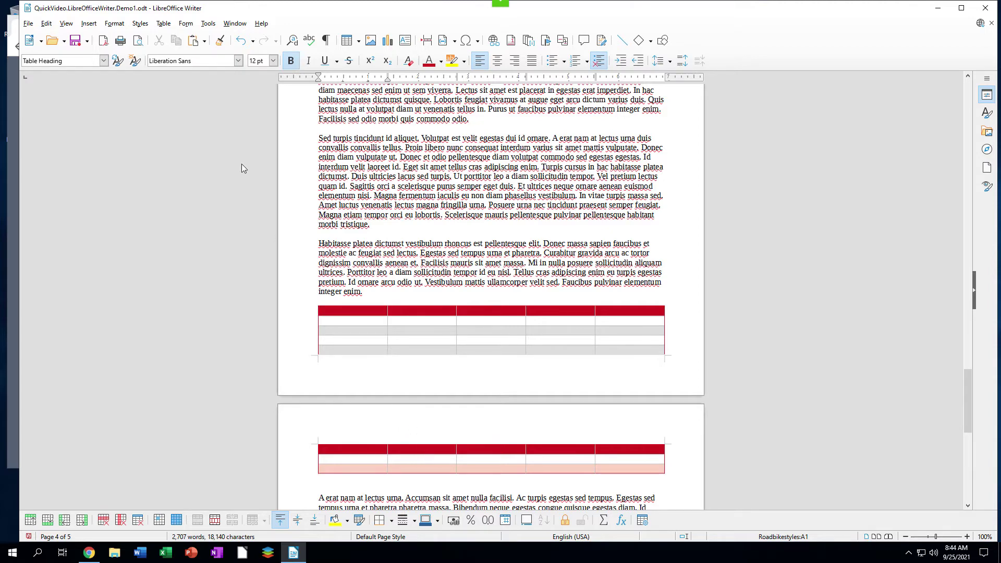
Undo the split table and bring up the Insert Table dialog again.
{"action": "left_click", "coordinate": [243, 41]}
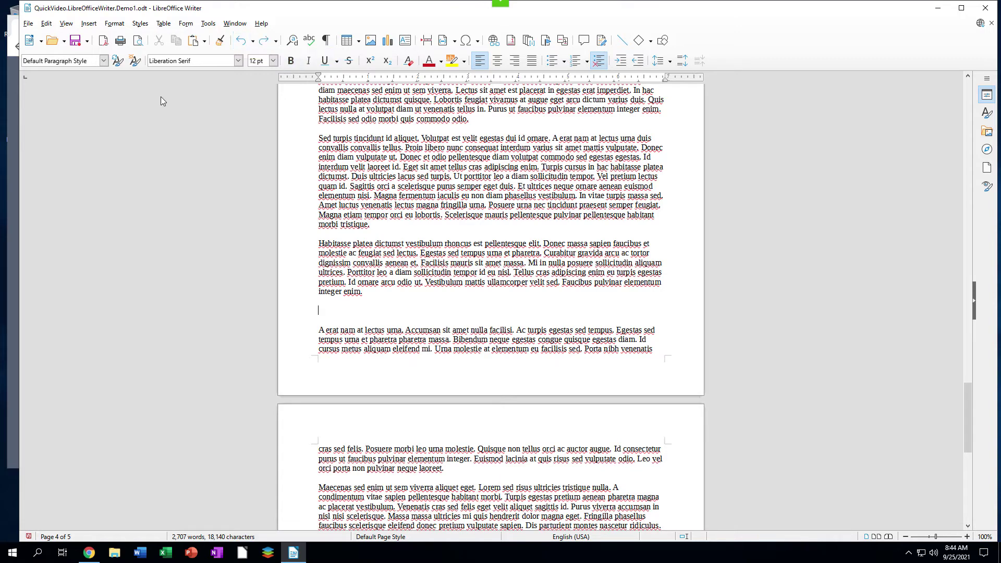
{"action": "left_click", "coordinate": [163, 26]}
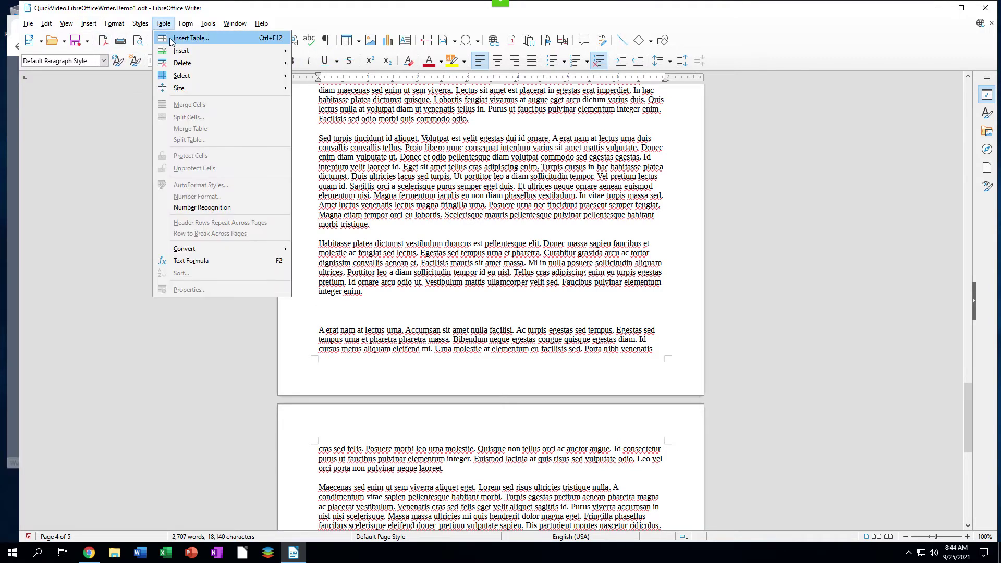
{"action": "left_click", "coordinate": [181, 37]}
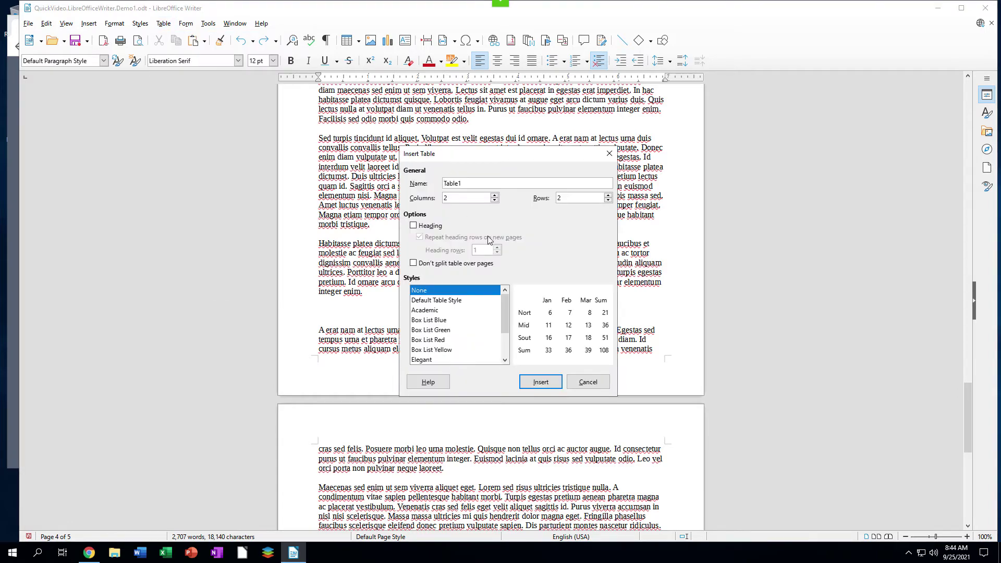
Set 6 columns, a heading row, Box List Red style, and Don't split table over pages.
{"action": "left_click", "coordinate": [495, 196]}
{"action": "left_click", "coordinate": [494, 197]}
{"action": "left_click", "coordinate": [413, 226]}
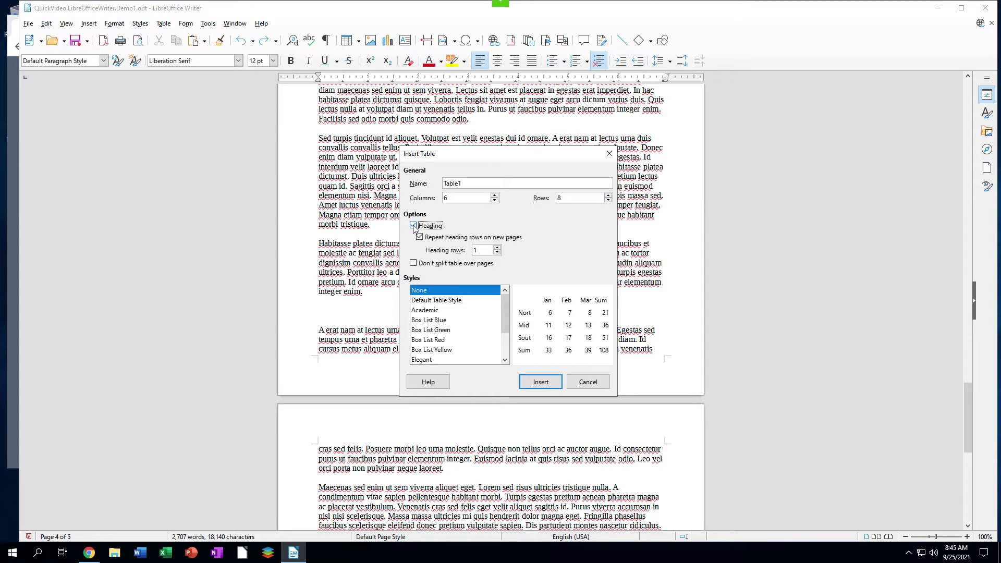
{"action": "left_click", "coordinate": [423, 342]}
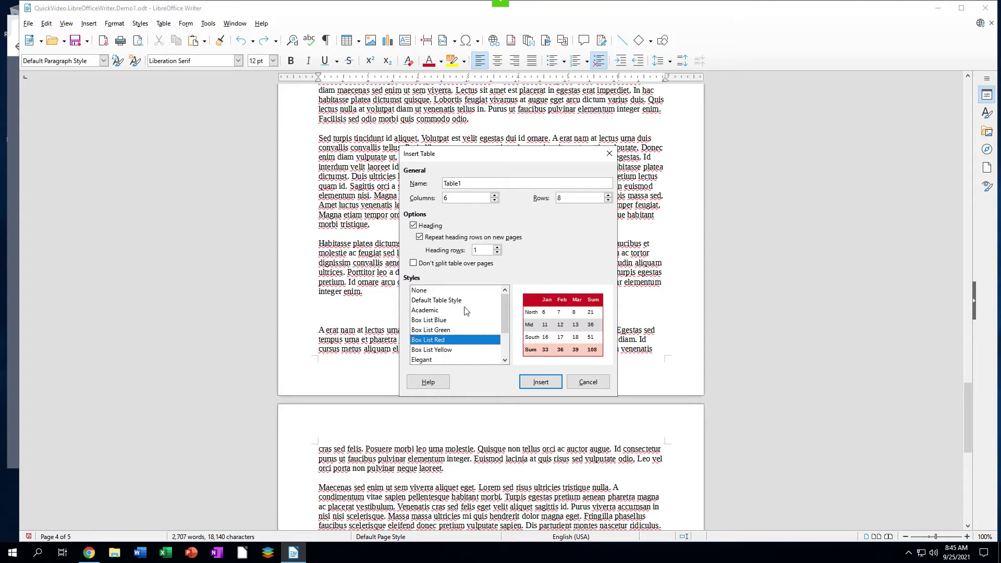
{"action": "left_click", "coordinate": [413, 264]}
Insert the 6-by-8 Box List Red table so it starts page 5 intact.
{"action": "left_click", "coordinate": [541, 383]}
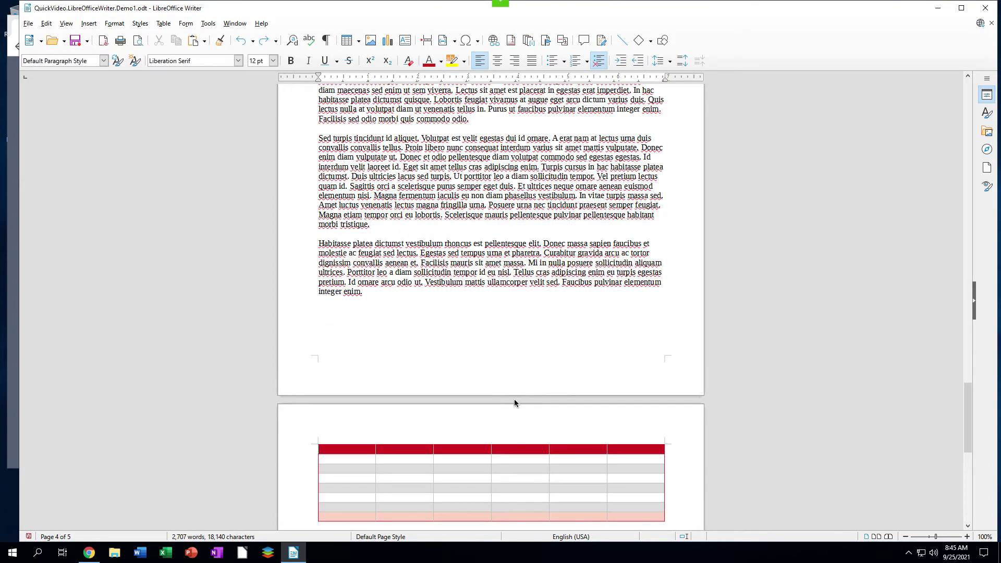
{"action": "scroll", "coordinate": [407, 427], "scroll_direction": "down", "scroll_amount": 2}
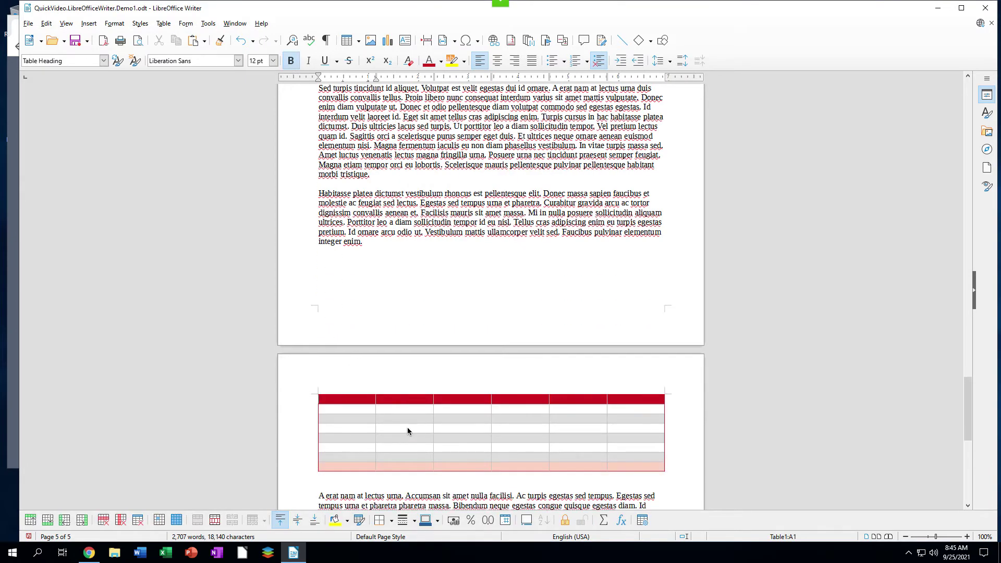
{"action": "scroll", "coordinate": [407, 435], "scroll_direction": "down", "scroll_amount": 2}
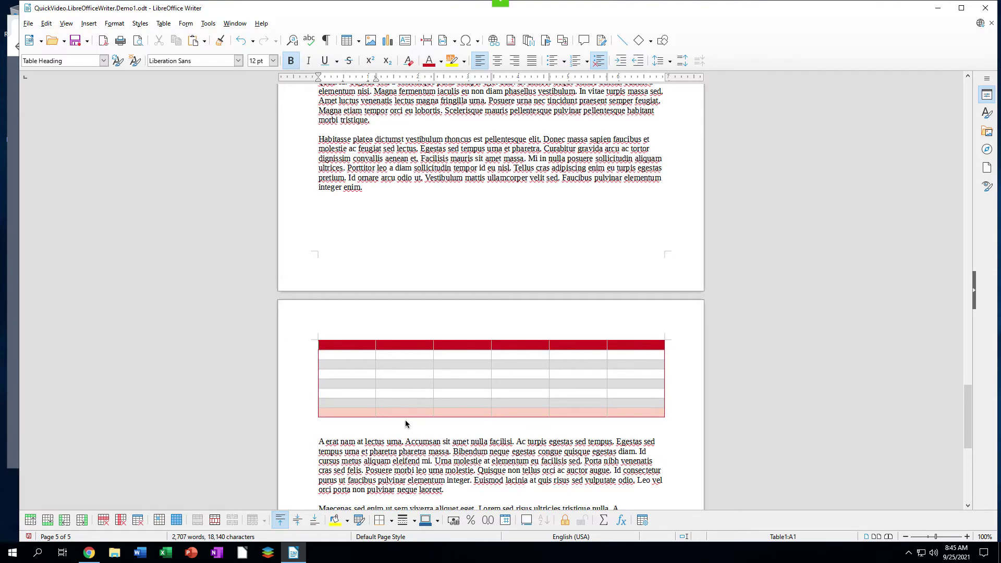